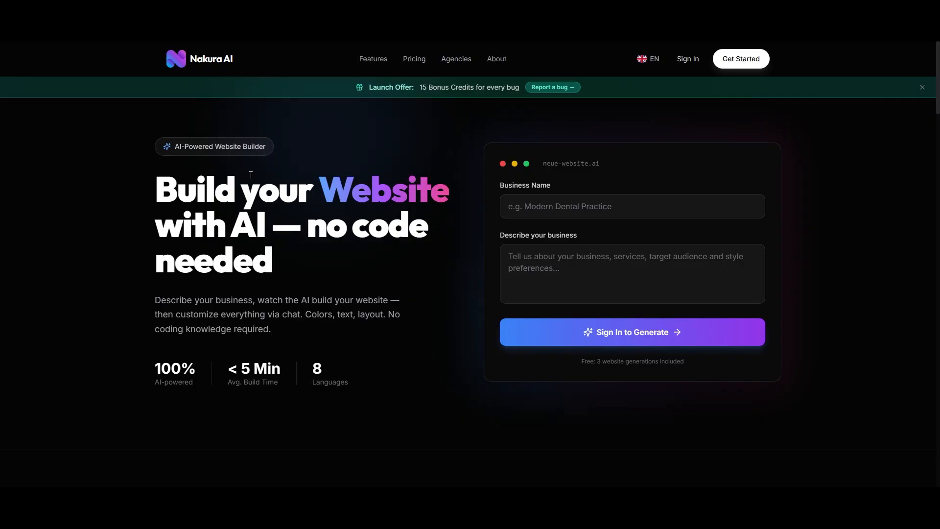
Sign in to Nakura AI with an existing Google account
{"action": "left_click", "coordinate": [688, 60]}
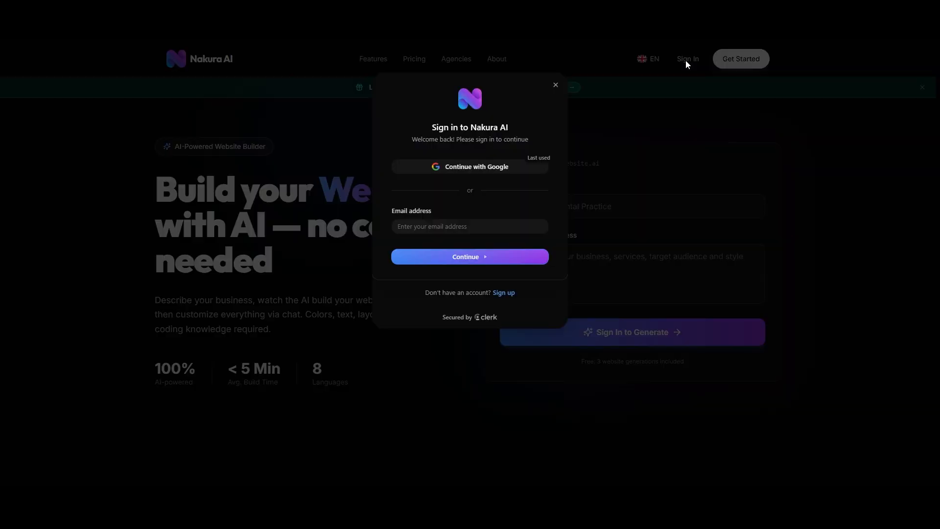
{"action": "left_click", "coordinate": [487, 167]}
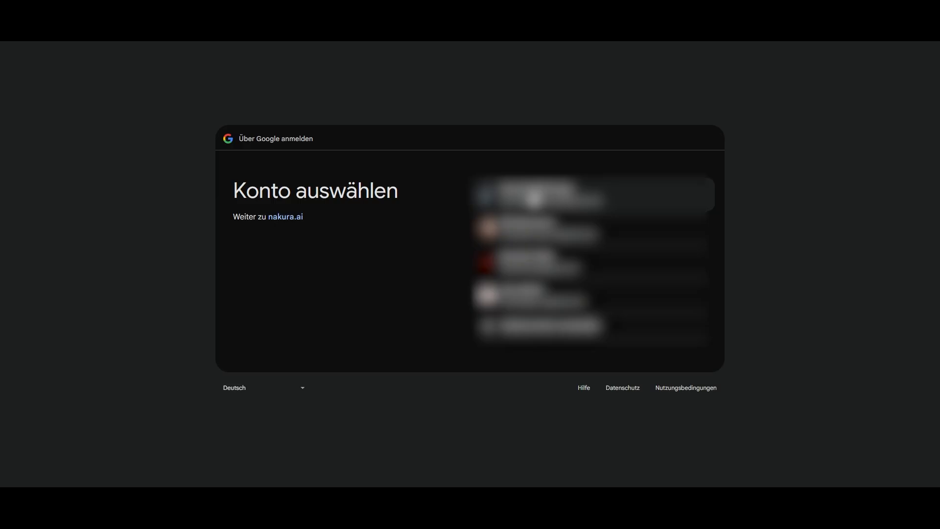
{"action": "left_click", "coordinate": [534, 198]}
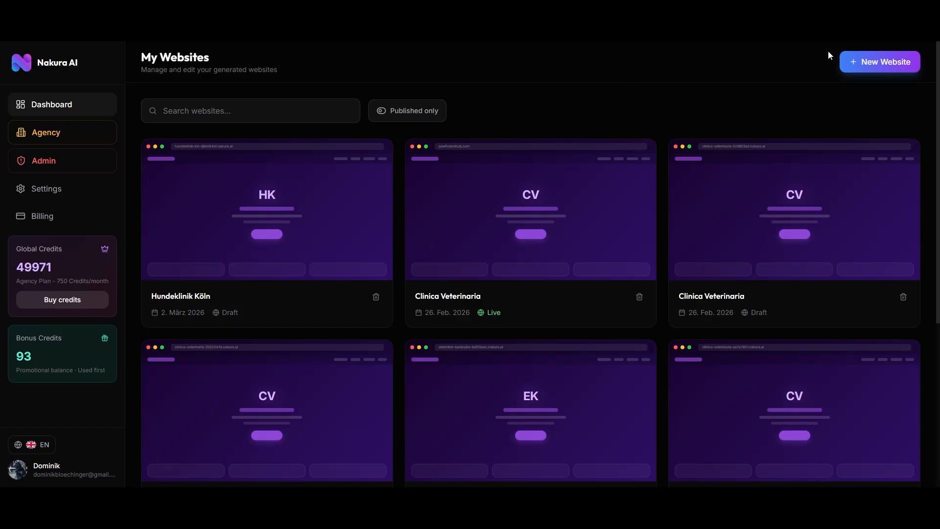
Start creating a new website and enter "Electrician" as the business name
{"action": "left_click", "coordinate": [865, 61]}
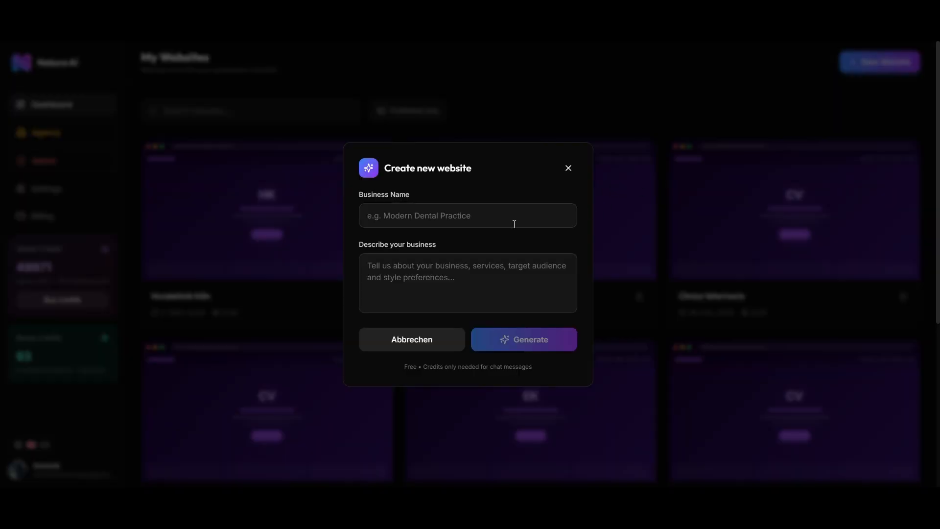
{"action": "left_click", "coordinate": [514, 224]}
{"action": "key", "text": "ctrl+t"}
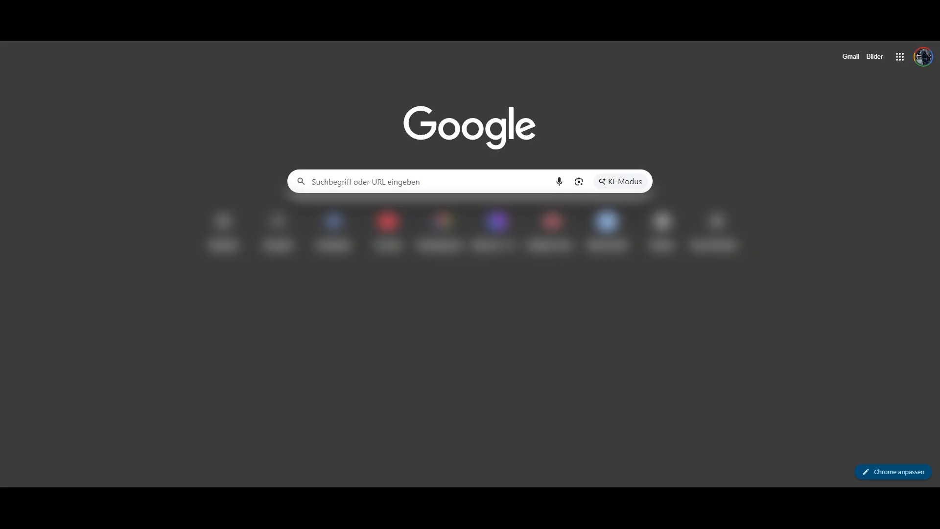
{"action": "left_click", "coordinate": [89, 11]}
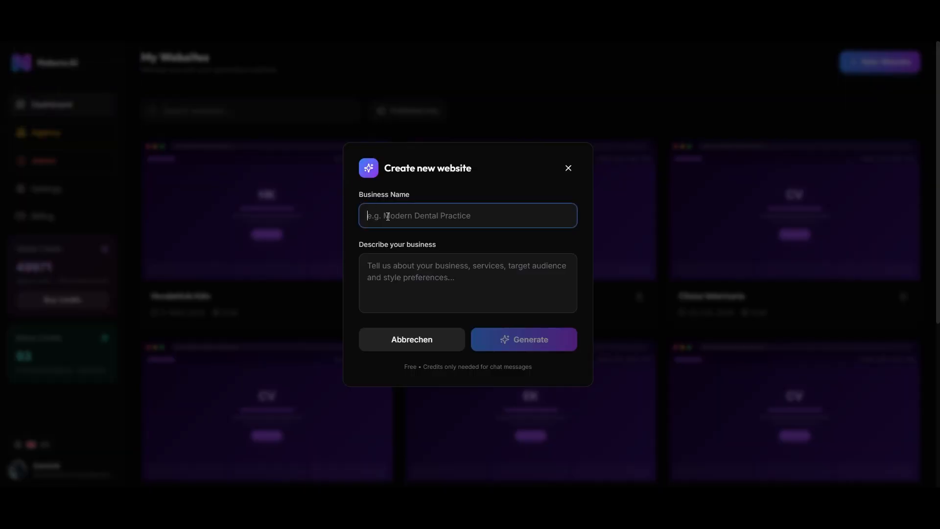
{"action": "type", "text": "Electrian"}
{"action": "key", "text": "BackSpace"}
{"action": "type", "text": "icai"}
{"action": "type", "text": "ian"}
{"action": "key", "text": "BackSpace"}
{"action": "type", "text": "e"}
{"action": "key", "text": "BackSpace"}
{"action": "double_click", "coordinate": [429, 216]}
Open Google Maps in a new browser tab and search for "Electrician"
{"action": "key", "text": "ctrl+t"}
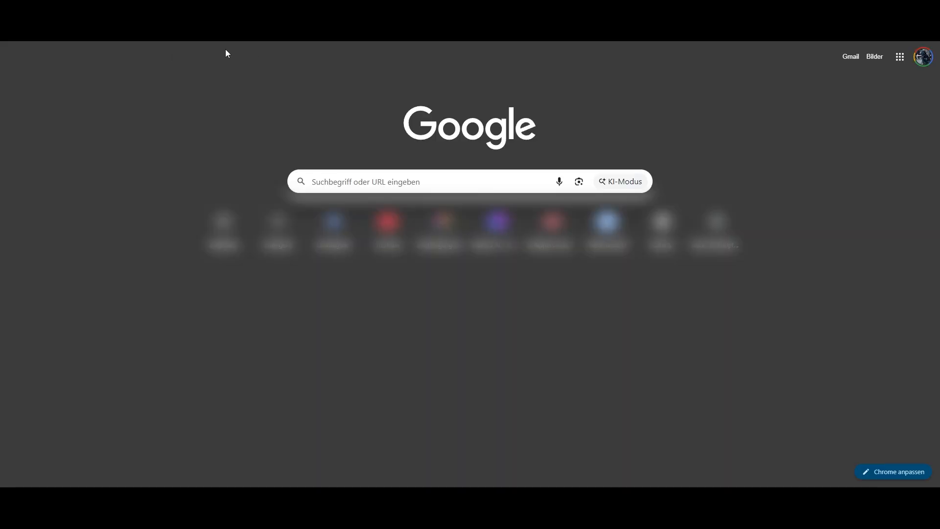
{"action": "type", "text": "google maps"}
{"action": "key", "text": "Return"}
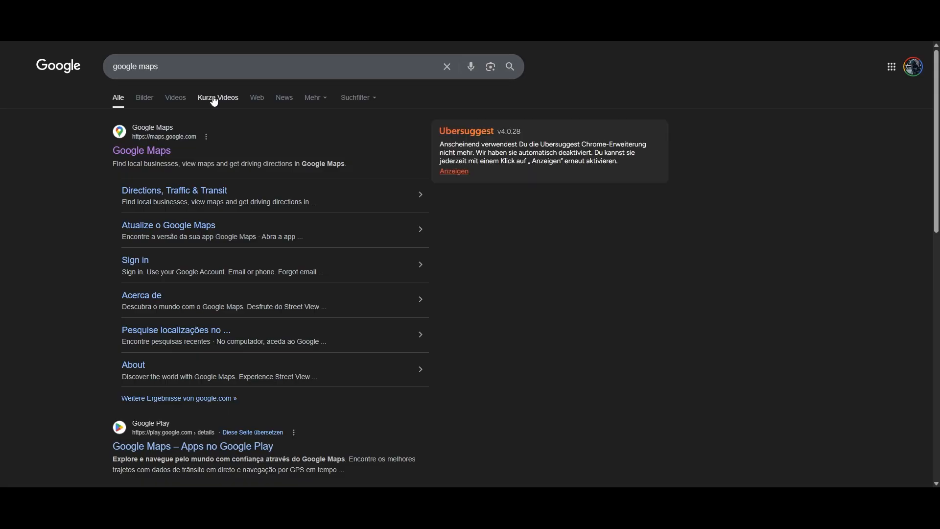
{"action": "left_click", "coordinate": [142, 151]}
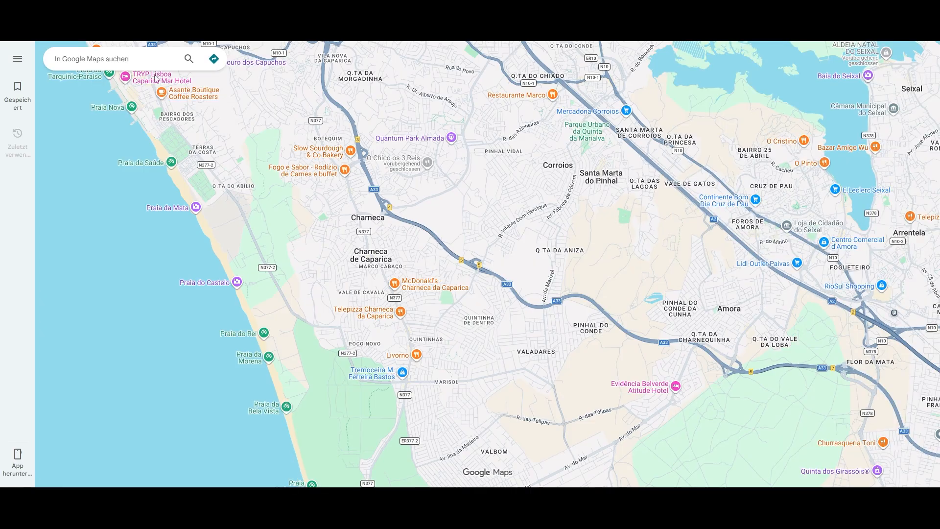
{"action": "type", "text": "Electrician"}
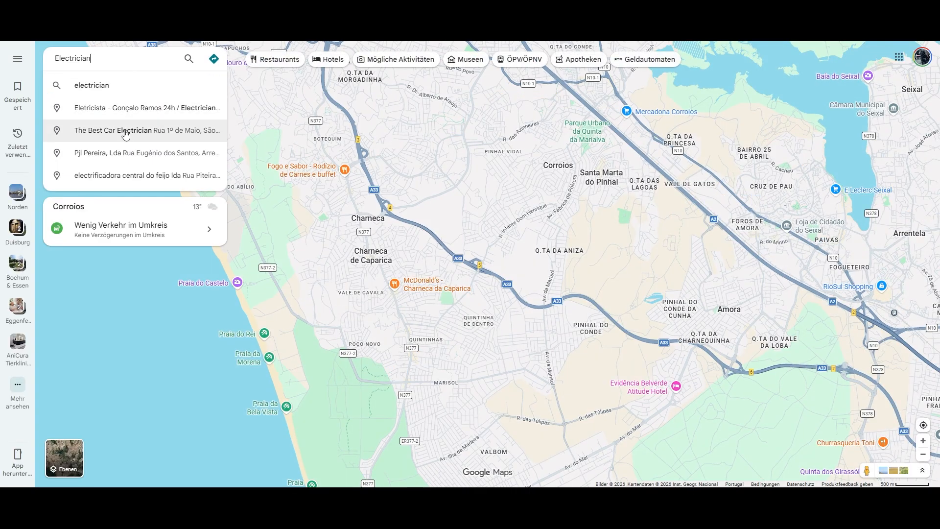
{"action": "key", "text": "Return"}
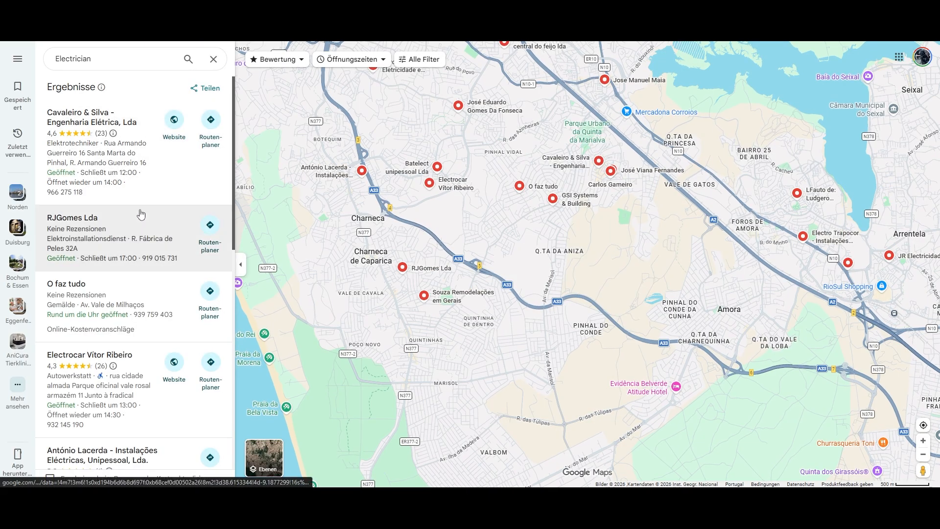
Refine the map search to "Electrician london" and open the Leon Electricians listing
{"action": "left_click", "coordinate": [105, 61]}
{"action": "type", "text": "london"}
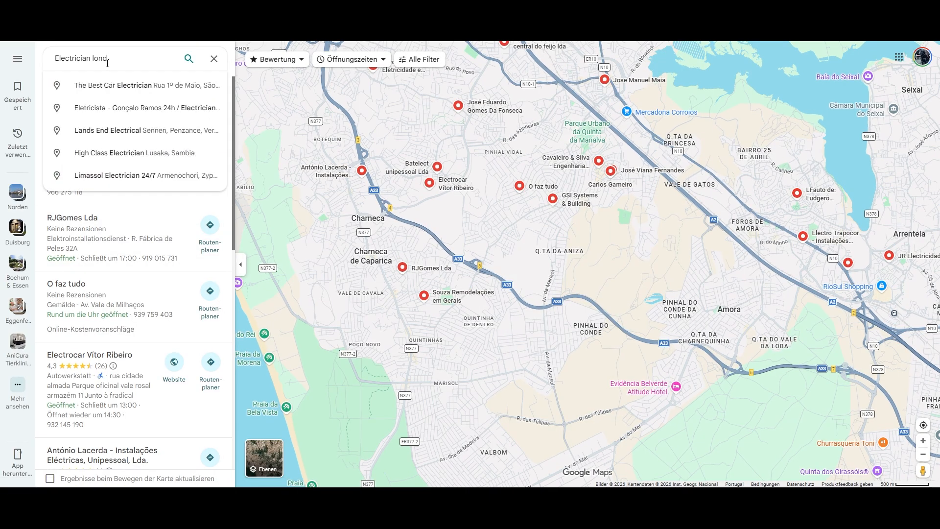
{"action": "key", "text": "Return"}
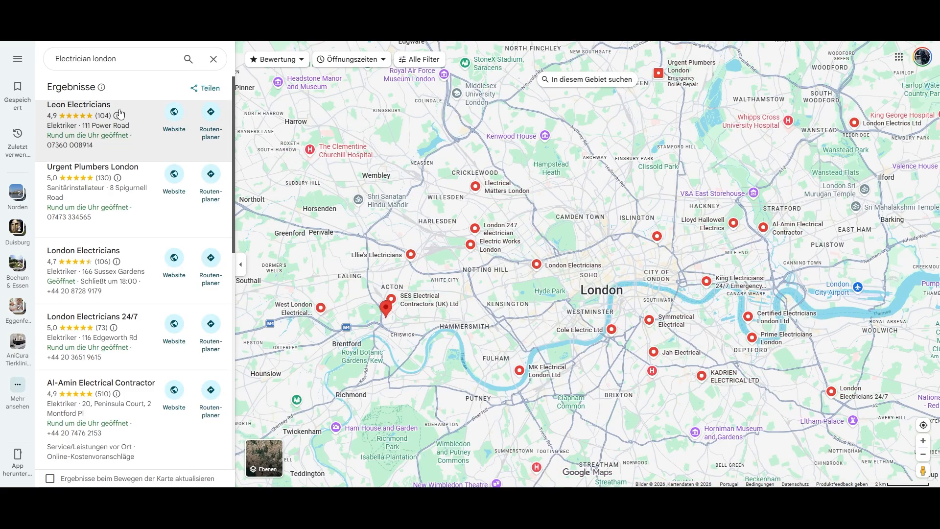
{"action": "left_click", "coordinate": [121, 117]}
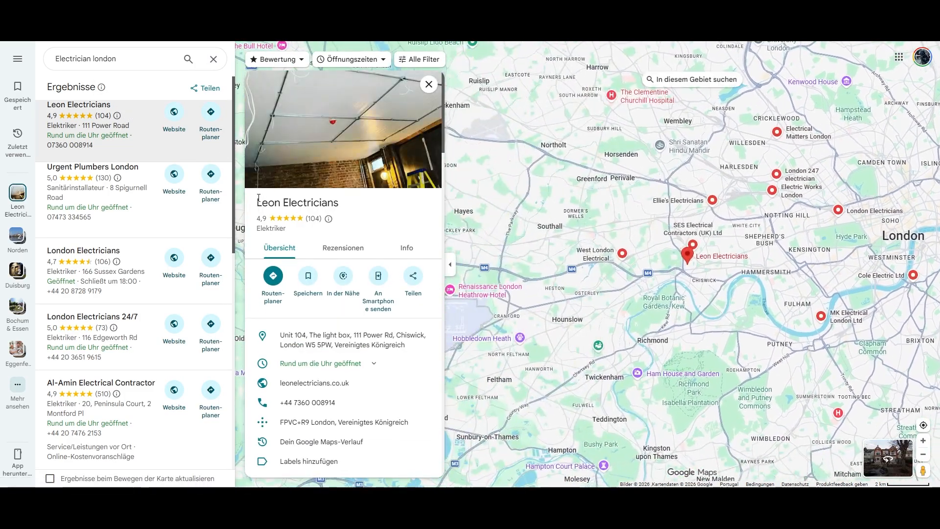
Copy the Leon Electricians listing text from name through reviews and paste it as the business description in Nakura AI's new website form
{"action": "left_click_drag", "start_coordinate": [256, 202], "coordinate": [385, 223]}
{"action": "scroll", "coordinate": [390, 248], "scroll_direction": "down", "scroll_amount": 10}
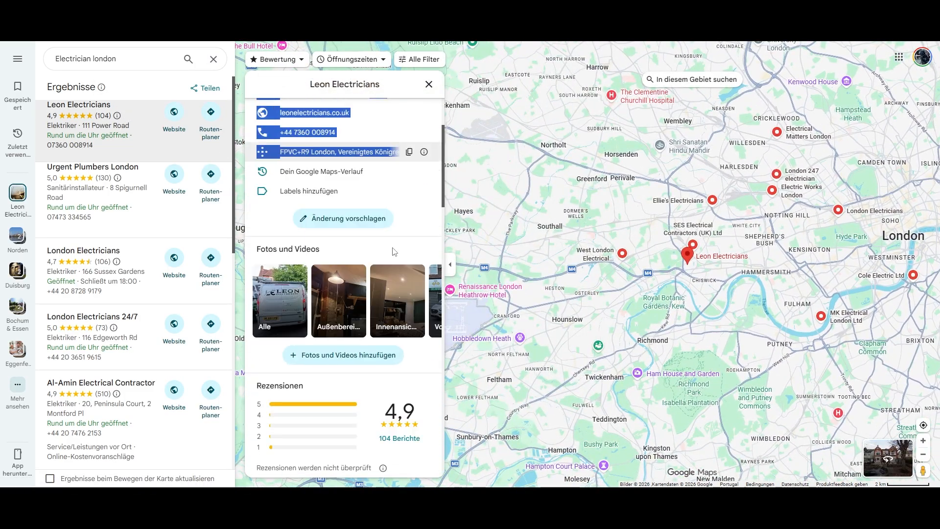
{"action": "scroll", "coordinate": [390, 264], "scroll_direction": "down", "scroll_amount": 10}
{"action": "left_click_drag", "start_coordinate": [390, 264], "coordinate": [404, 191]}
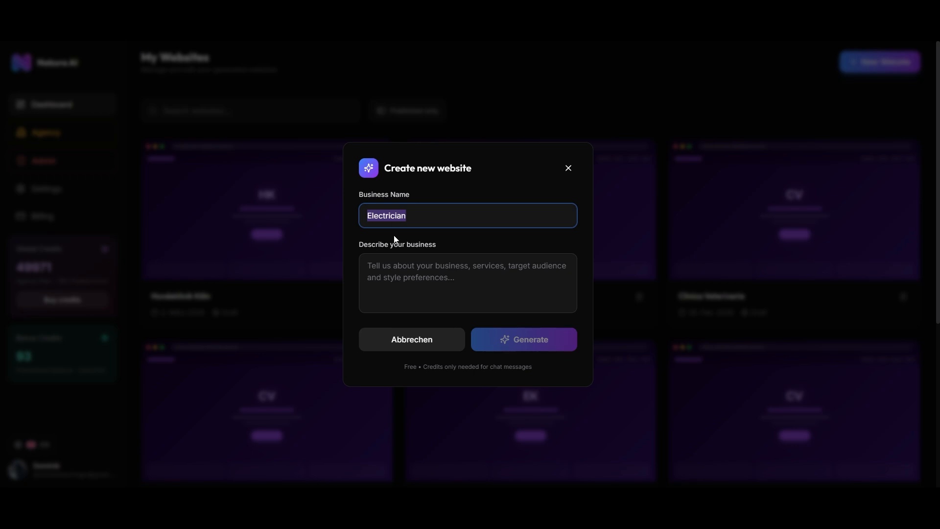
{"action": "left_click", "coordinate": [465, 264]}
{"action": "key", "text": "ctrl+v"}
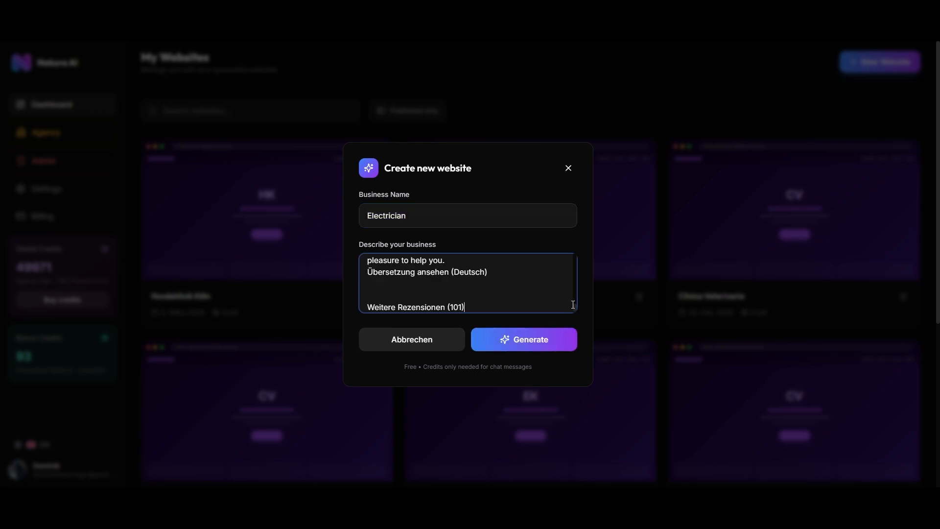
Replace the business name with "Leon Electricians"
{"action": "left_click_drag", "start_coordinate": [574, 306], "coordinate": [351, 269]}
{"action": "left_click", "coordinate": [424, 216]}
{"action": "key", "text": "ctrl+a"}
{"action": "type", "text": "Leon Electricians"}
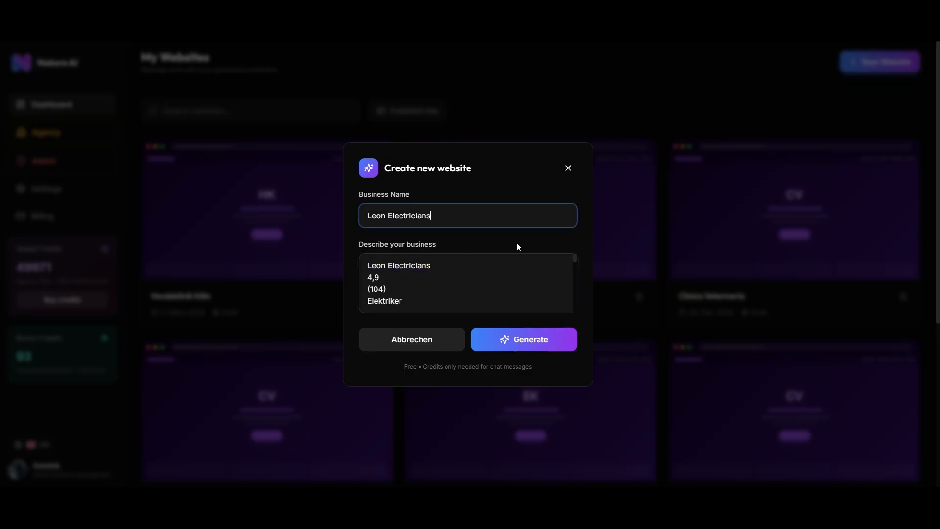
Add an instruction to make it modern at the end of the business description and generate the website
{"action": "left_click_drag", "start_coordinate": [576, 256], "coordinate": [577, 312]}
{"action": "left_click", "coordinate": [520, 299]}
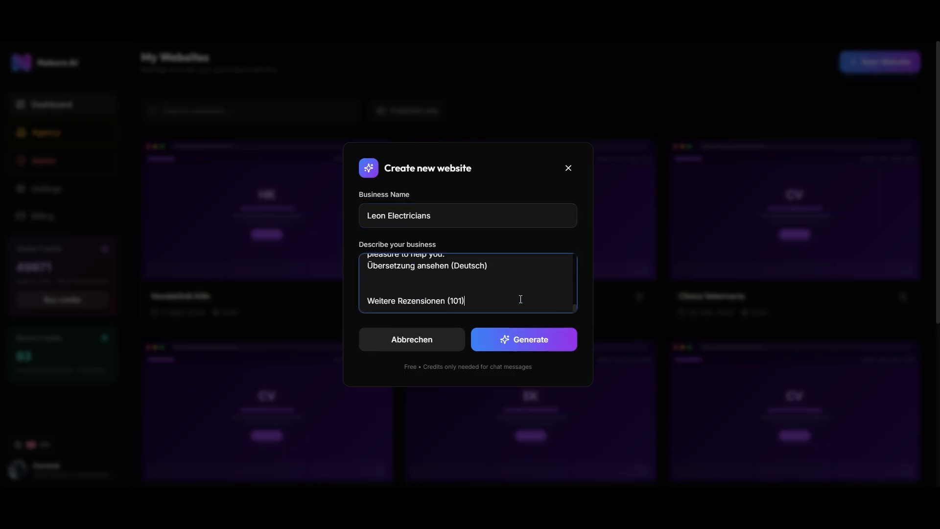
{"action": "key", "text": "Return"}
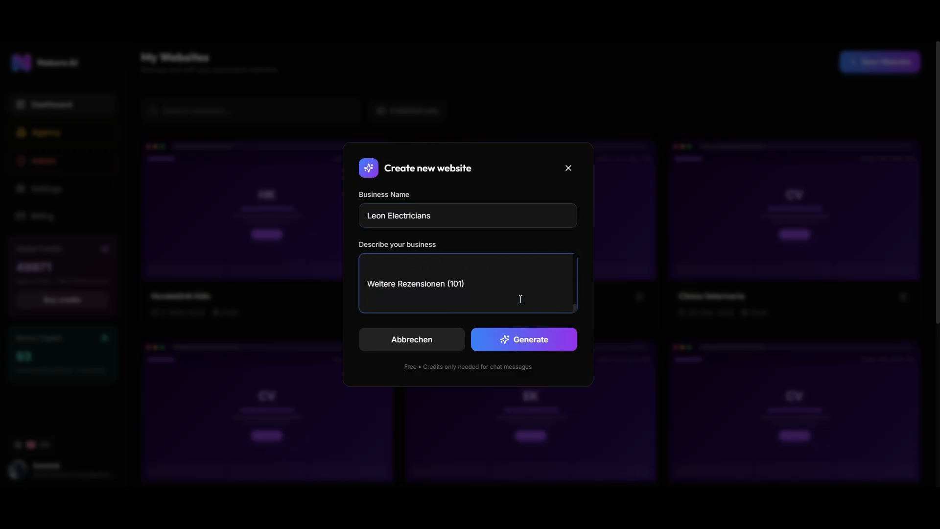
{"action": "type", "text": "make it modern ,"}
{"action": "key", "text": "BackSpace"}
{"action": "key", "text": "BackSpace"}
{"action": "key", "text": "BackSpace"}
{"action": "key", "text": "BackSpace"}
{"action": "key", "text": "BackSpace"}
{"action": "key", "text": "BackSpace"}
{"action": "left_click", "coordinate": [528, 345]}
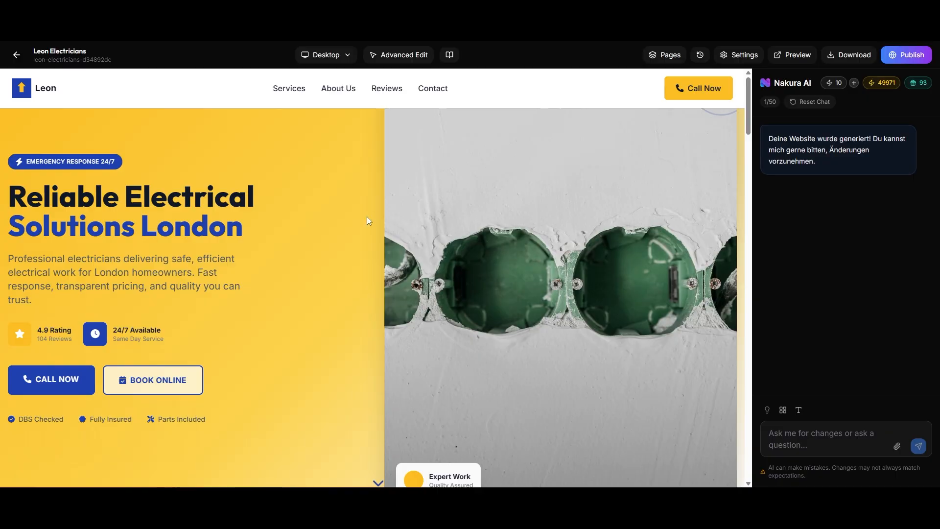
Review the generated site's About Us, Reviews and Contact sections, its footer and its services section
{"action": "scroll", "coordinate": [367, 217], "scroll_direction": "down", "scroll_amount": 5}
{"action": "left_click", "coordinate": [339, 91]}
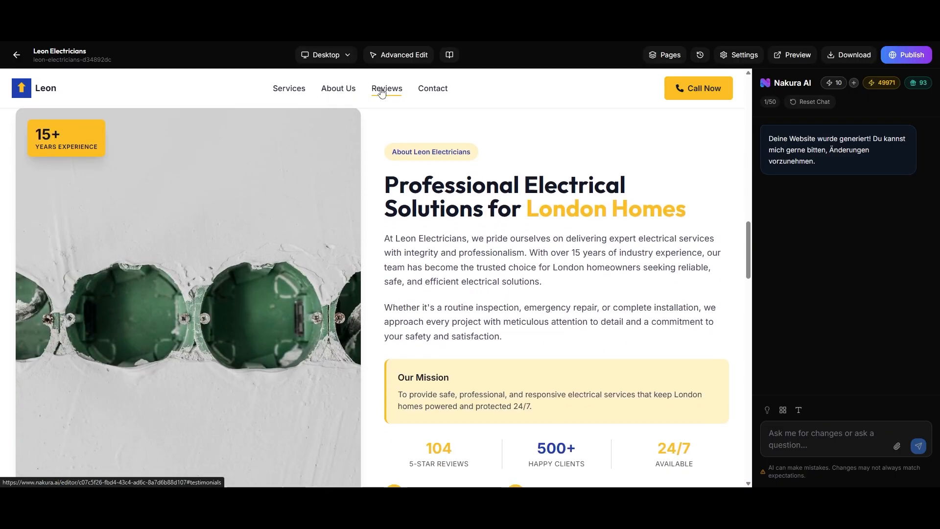
{"action": "left_click", "coordinate": [385, 89]}
{"action": "left_click", "coordinate": [432, 90]}
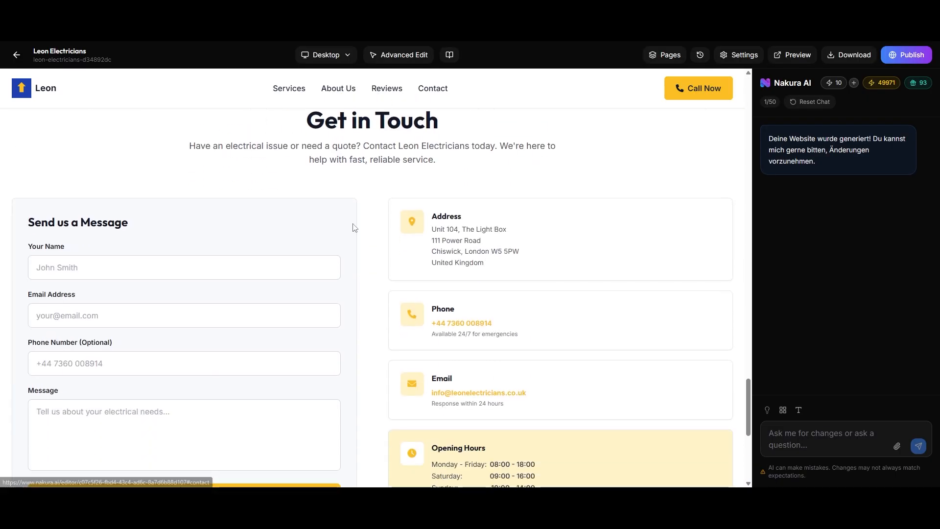
{"action": "scroll", "coordinate": [384, 237], "scroll_direction": "down", "scroll_amount": 6}
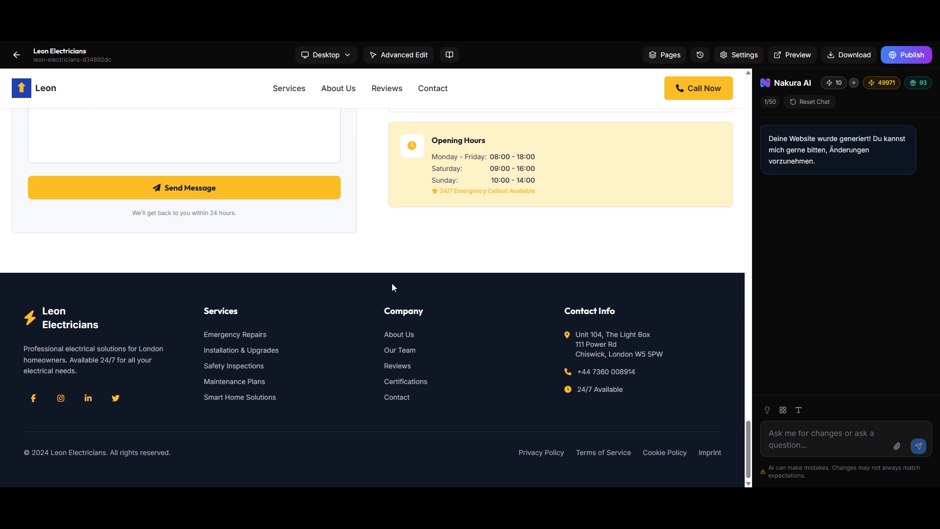
{"action": "scroll", "coordinate": [392, 288], "scroll_direction": "up", "scroll_amount": 12}
{"action": "scroll", "coordinate": [371, 285], "scroll_direction": "up", "scroll_amount": 12}
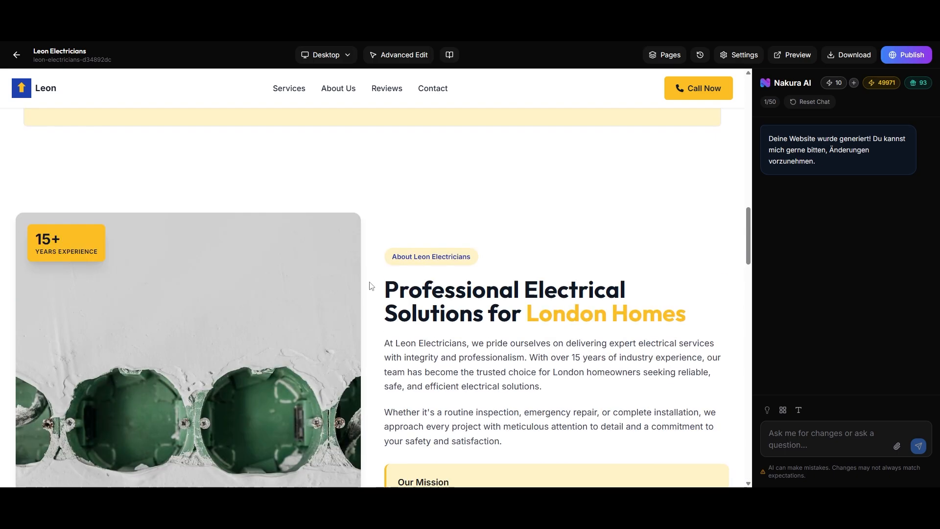
{"action": "scroll", "coordinate": [468, 360], "scroll_direction": "down", "scroll_amount": 5}
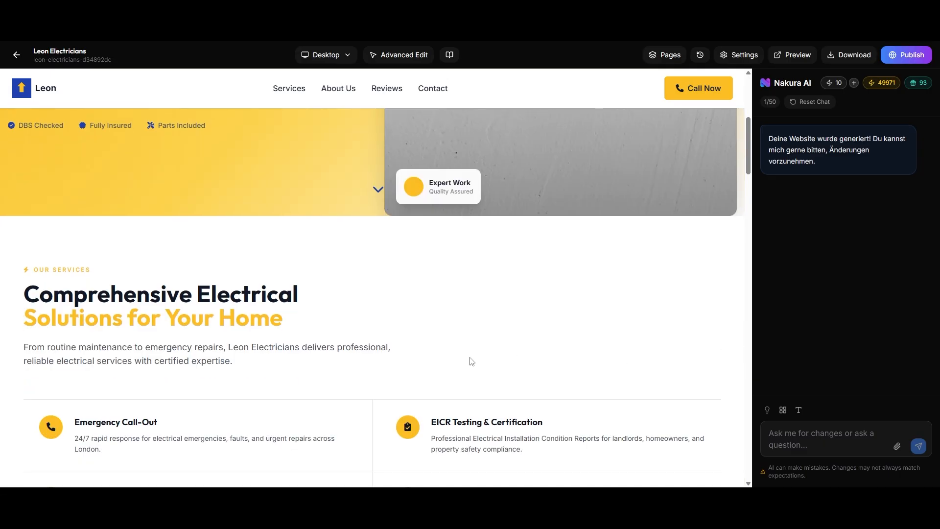
Copy the services heading "Comprehensive Electrical Solutions for Your Home" into the AI chat message and put "make in" before it
{"action": "left_click", "coordinate": [808, 438]}
{"action": "scroll", "coordinate": [264, 284], "scroll_direction": "down", "scroll_amount": 3}
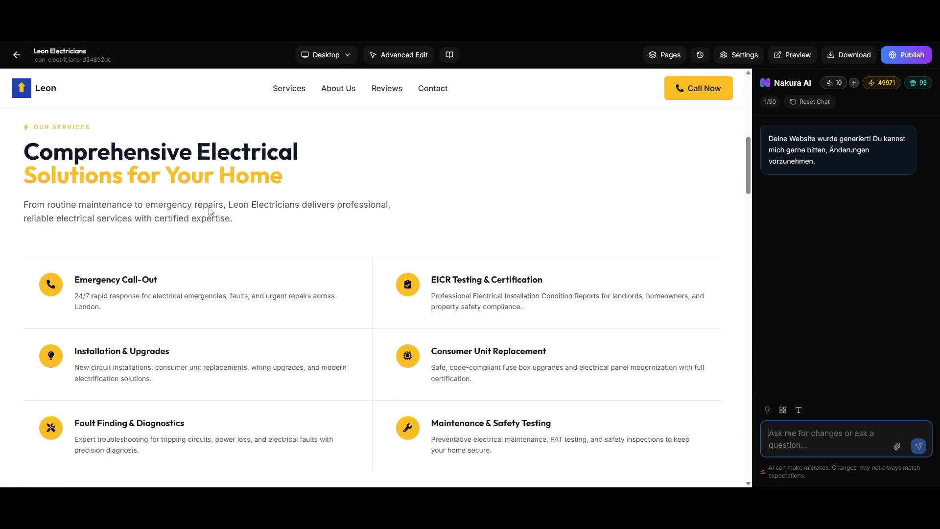
{"action": "scroll", "coordinate": [266, 274], "scroll_direction": "up", "scroll_amount": 1}
{"action": "left_click_drag", "start_coordinate": [283, 226], "coordinate": [23, 196]}
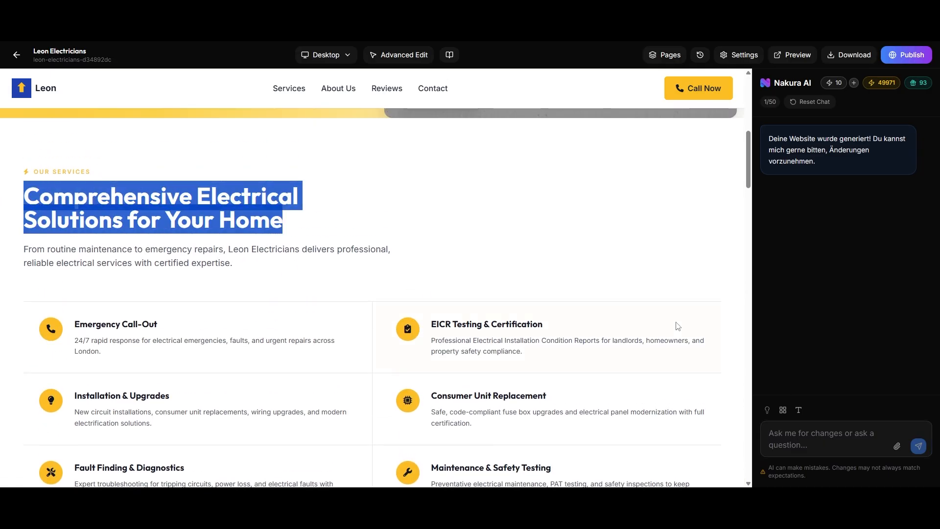
{"action": "key", "text": "ctrl+c"}
{"action": "left_click", "coordinate": [823, 439]}
{"action": "key", "text": "ctrl+v"}
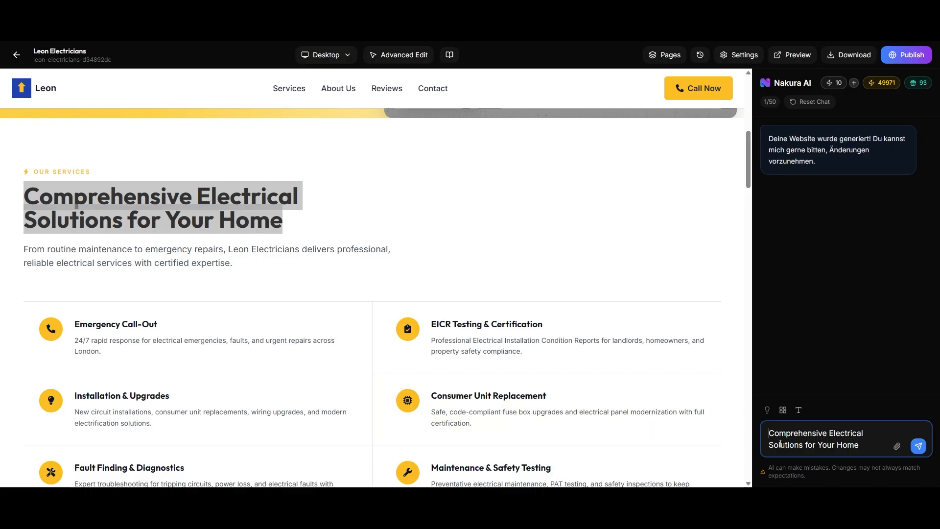
{"action": "type", "text": "make "}
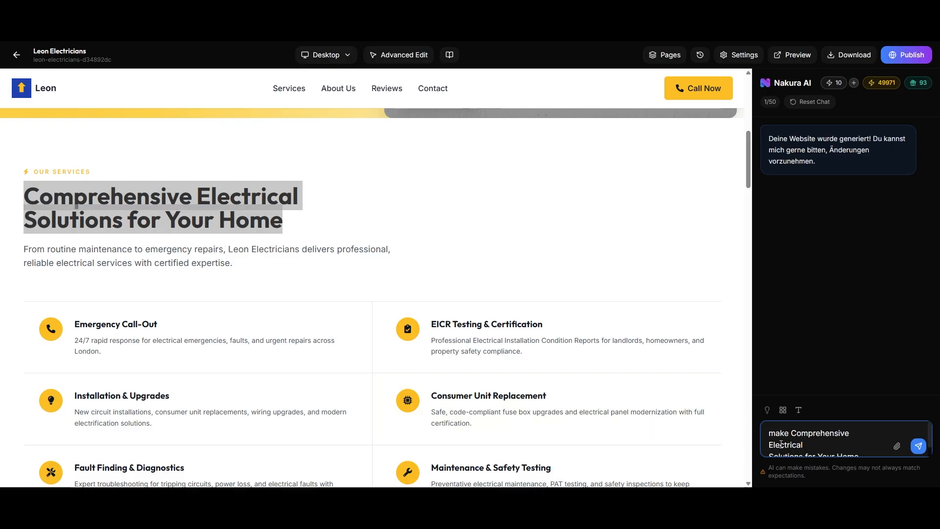
{"action": "type", "text": "in"}
Add "make for your Home pink and bouncing unlimited animated" below the pasted heading and send the chat message
{"action": "scroll", "coordinate": [856, 445], "scroll_direction": "down", "scroll_amount": 1}
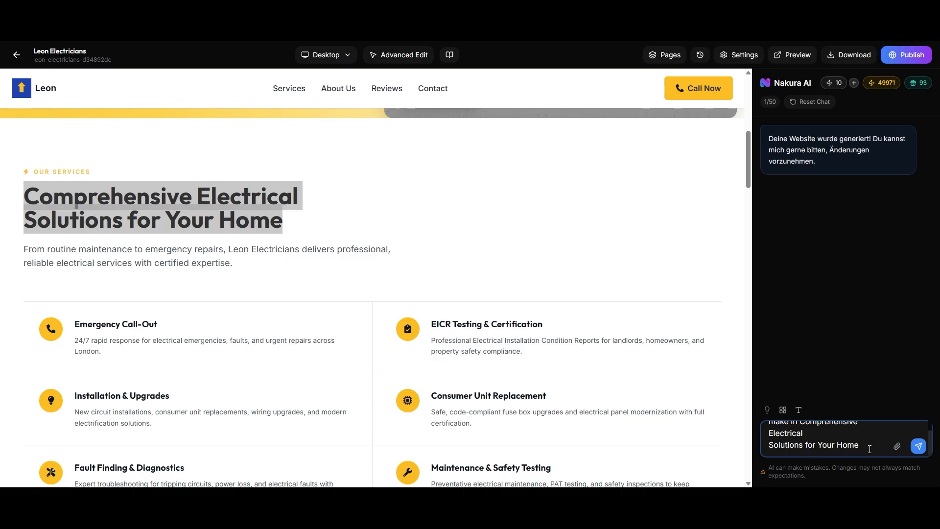
{"action": "left_click", "coordinate": [869, 449]}
{"action": "key", "text": "shift+Return"}
{"action": "key", "text": "shift+Return"}
{"action": "type", "text": "make "}
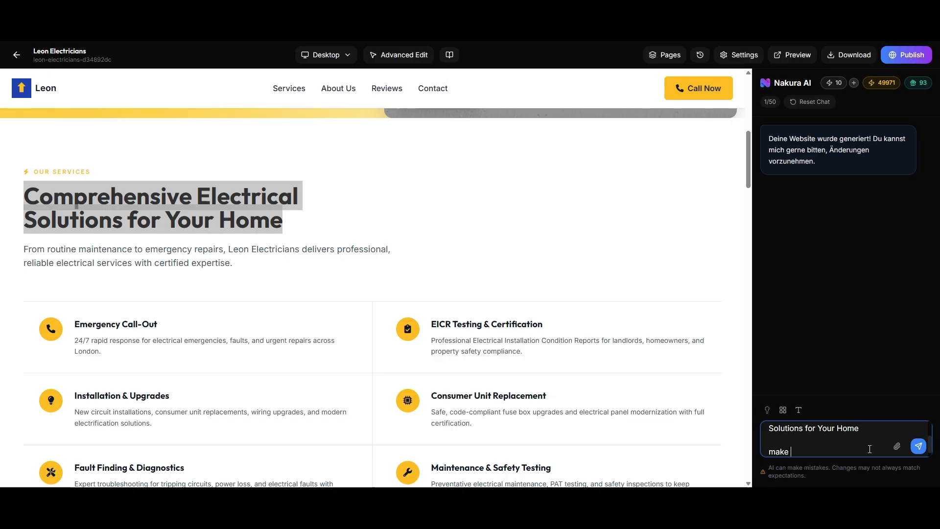
{"action": "type", "text": "for your HOme"}
{"action": "key", "text": "BackSpace"}
{"action": "key", "text": "BackSpace"}
{"action": "key", "text": "BackSpace"}
{"action": "key", "text": "BackSpace"}
{"action": "type", "text": "ome pink and bouncing "}
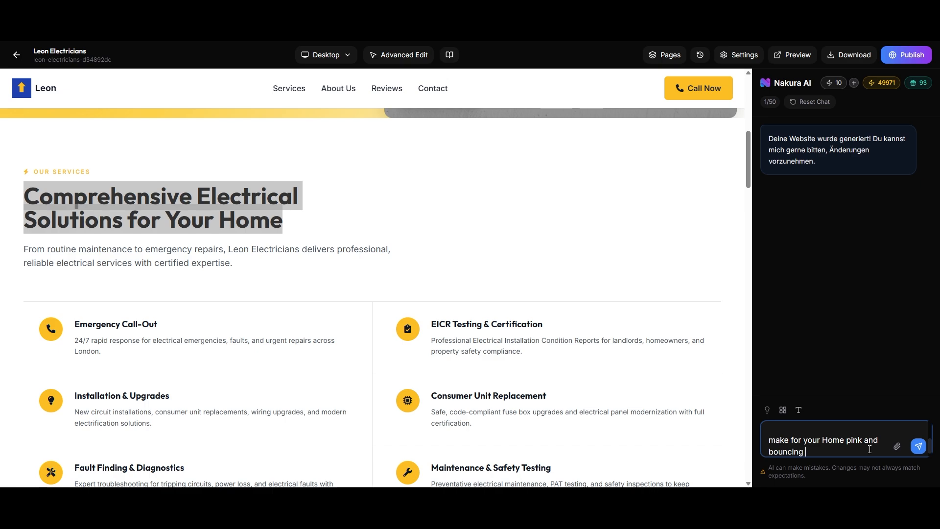
{"action": "type", "text": "unlimited animated"}
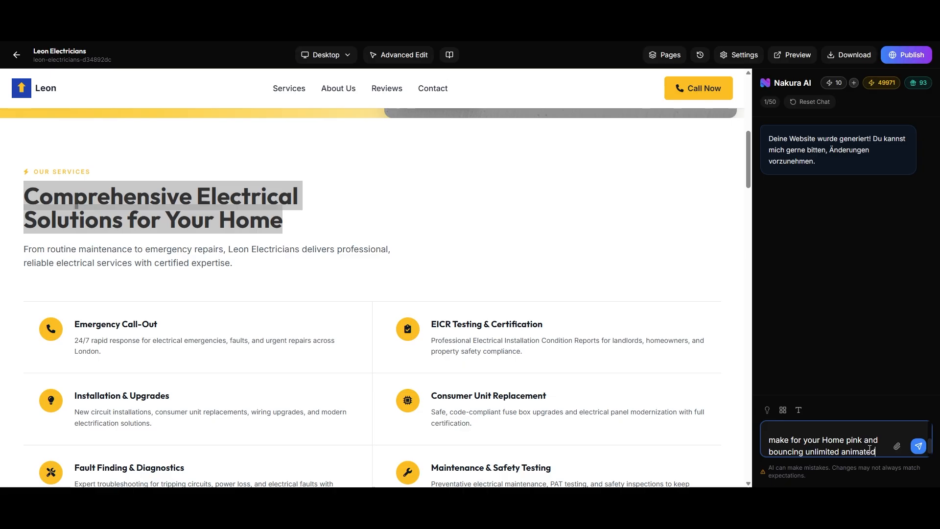
{"action": "left_click", "coordinate": [919, 446]}
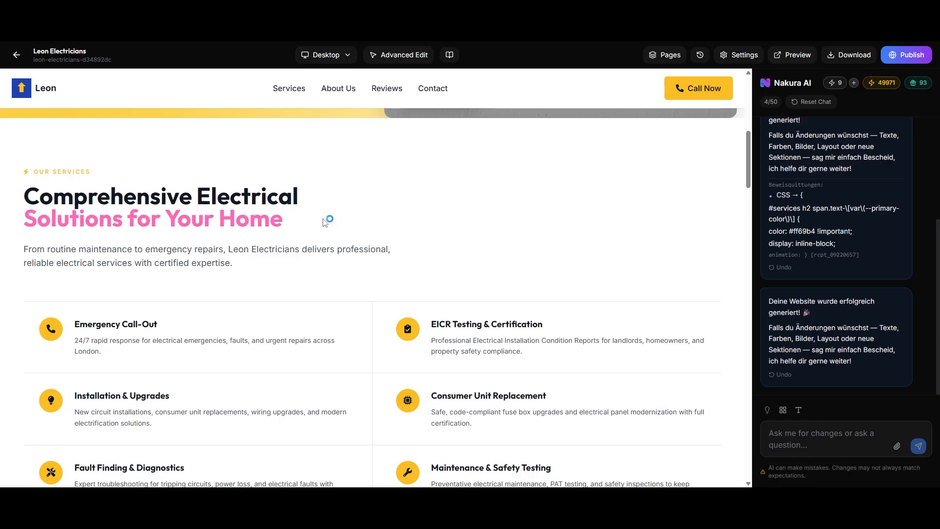
Turn on Advanced Edit for the page and select the hero section's container around the heading and image
{"action": "scroll", "coordinate": [323, 223], "scroll_direction": "down", "scroll_amount": 4}
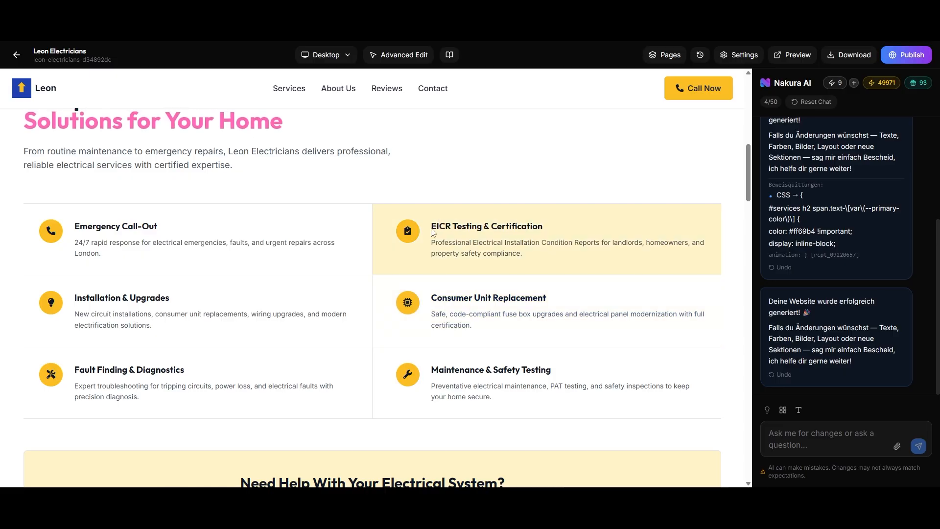
{"action": "left_click", "coordinate": [385, 55]}
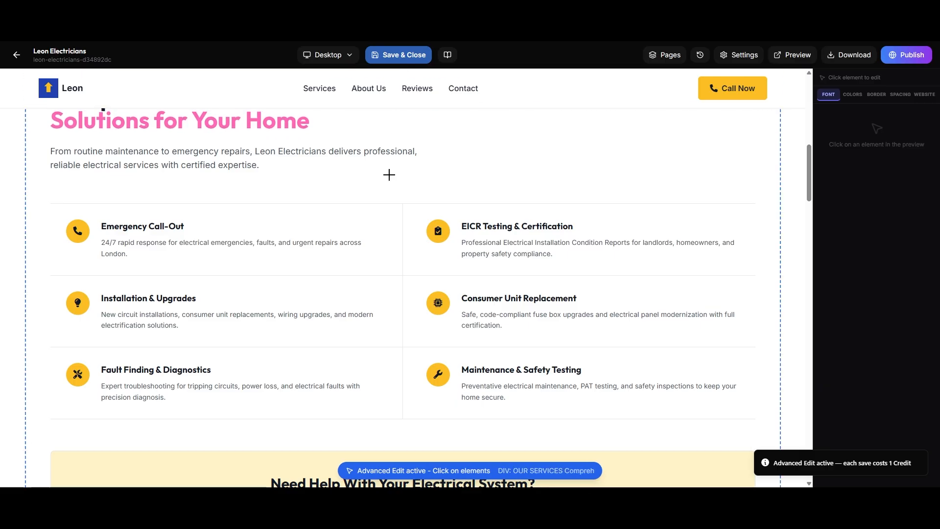
{"action": "scroll", "coordinate": [361, 204], "scroll_direction": "up", "scroll_amount": 1}
{"action": "scroll", "coordinate": [357, 222], "scroll_direction": "up", "scroll_amount": 9}
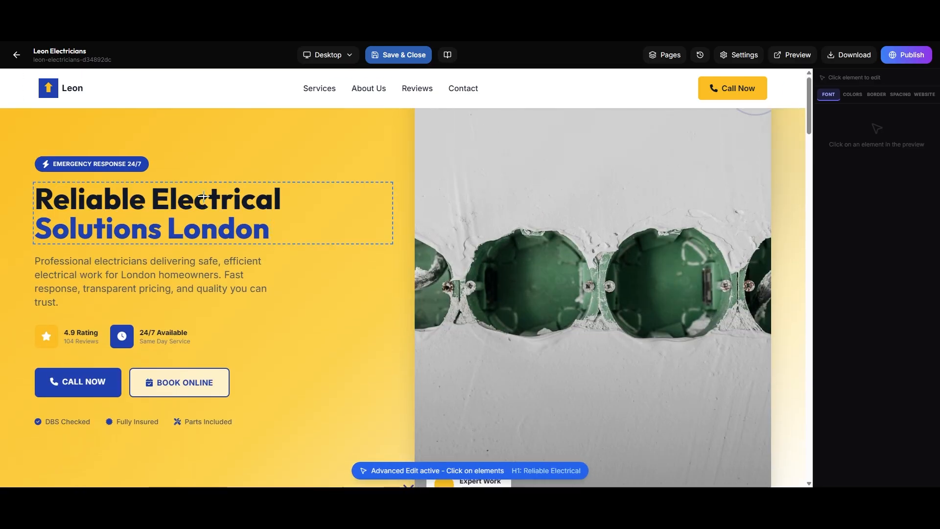
{"action": "left_click", "coordinate": [155, 211]}
{"action": "left_click", "coordinate": [654, 236]}
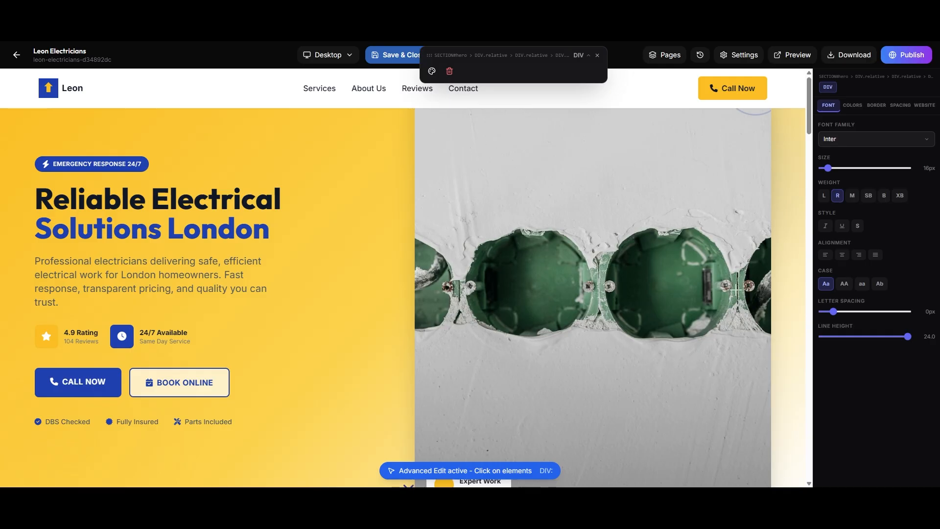
{"action": "left_click", "coordinate": [771, 331]}
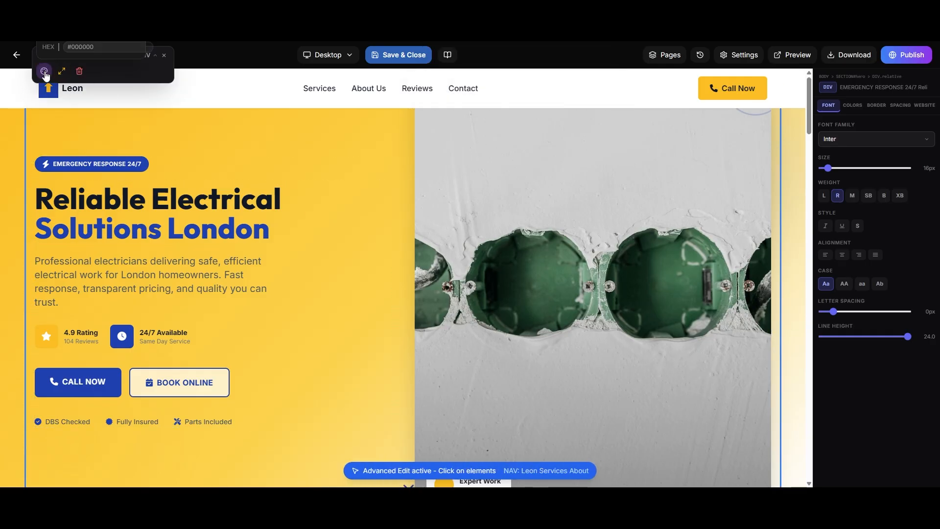
Change the text color of the yellow circle in the hero image's Expert Work badge and set the badge's background to black
{"action": "scroll", "coordinate": [451, 347], "scroll_direction": "down", "scroll_amount": 3}
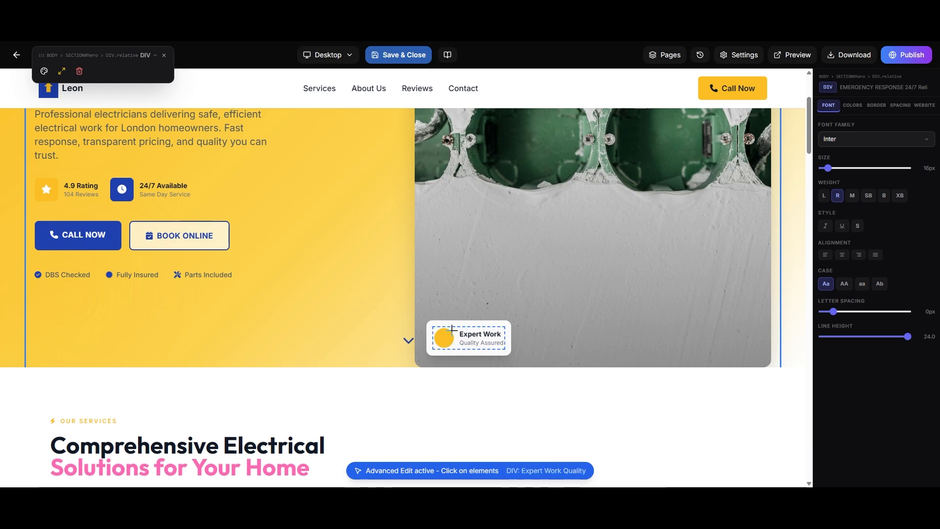
{"action": "left_click", "coordinate": [450, 347]}
{"action": "left_click", "coordinate": [452, 329]}
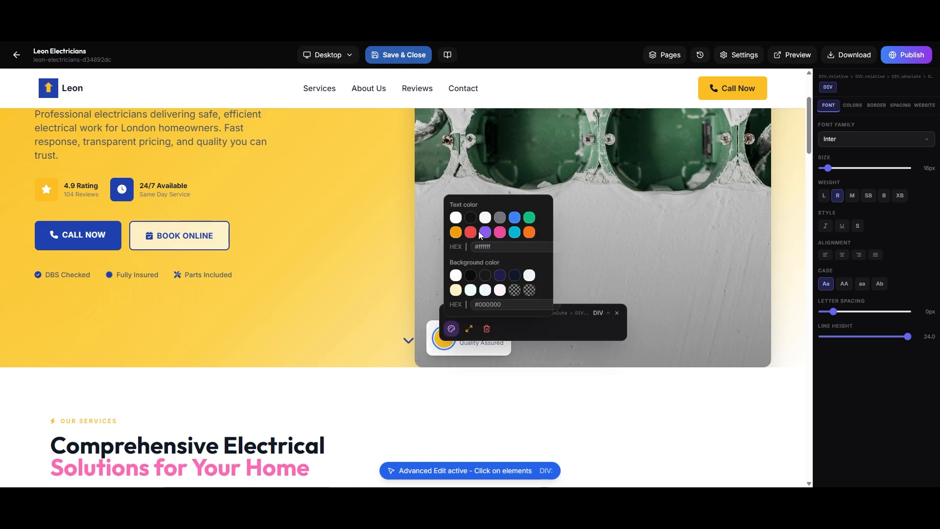
{"action": "left_click", "coordinate": [485, 218]}
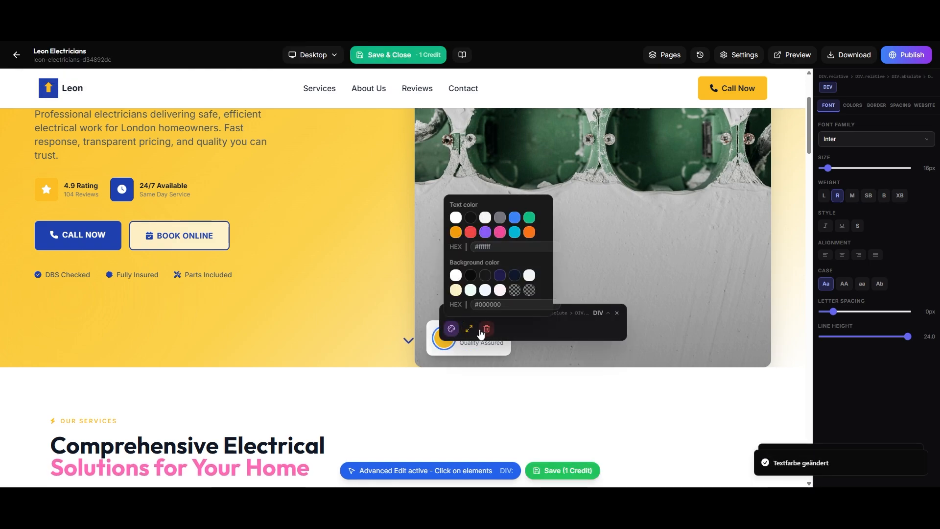
{"action": "left_click", "coordinate": [480, 348]}
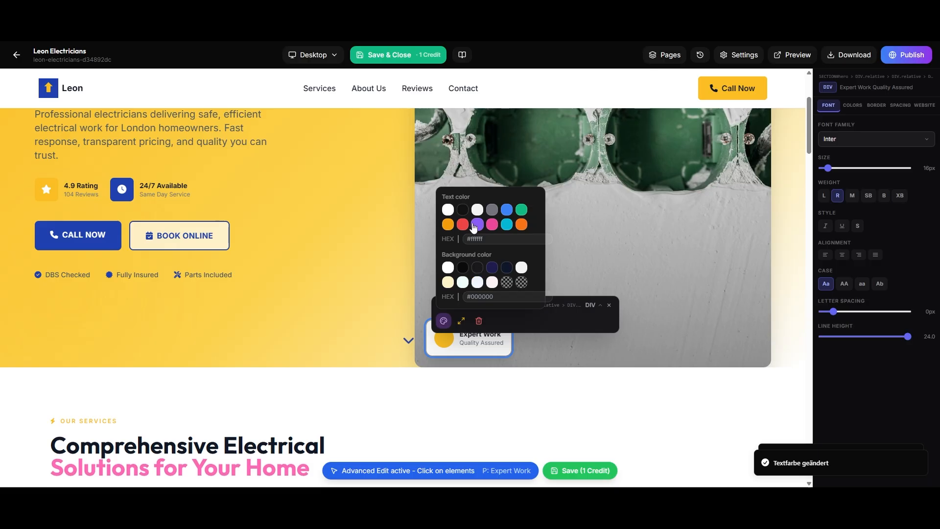
{"action": "left_click", "coordinate": [463, 269]}
Set the text color of the Expert Work badge's circle to red and its background to cream
{"action": "left_click", "coordinate": [439, 342]}
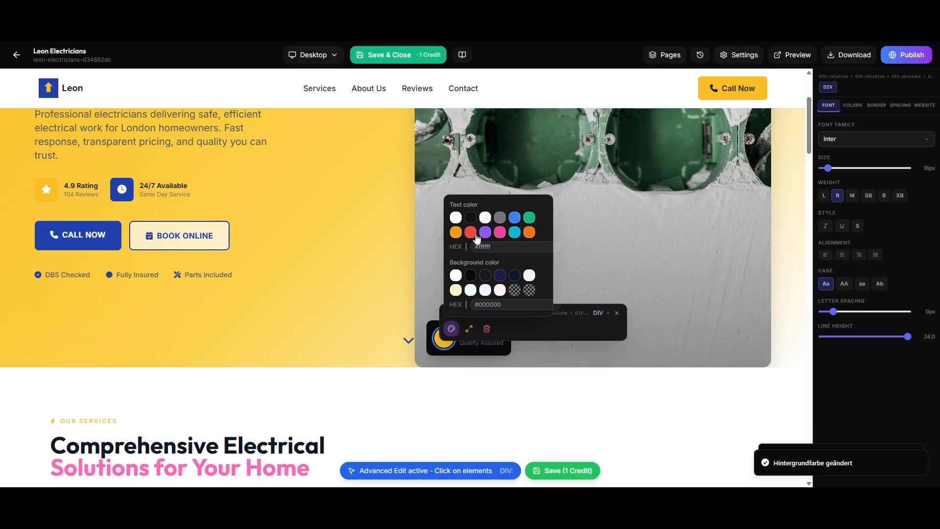
{"action": "left_click", "coordinate": [473, 234]}
{"action": "left_click", "coordinate": [456, 291]}
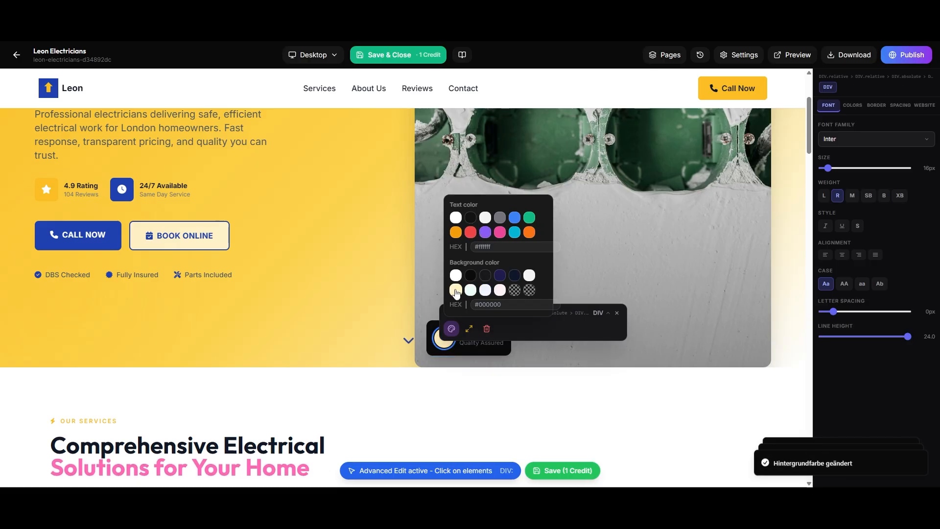
{"action": "left_click", "coordinate": [487, 384]}
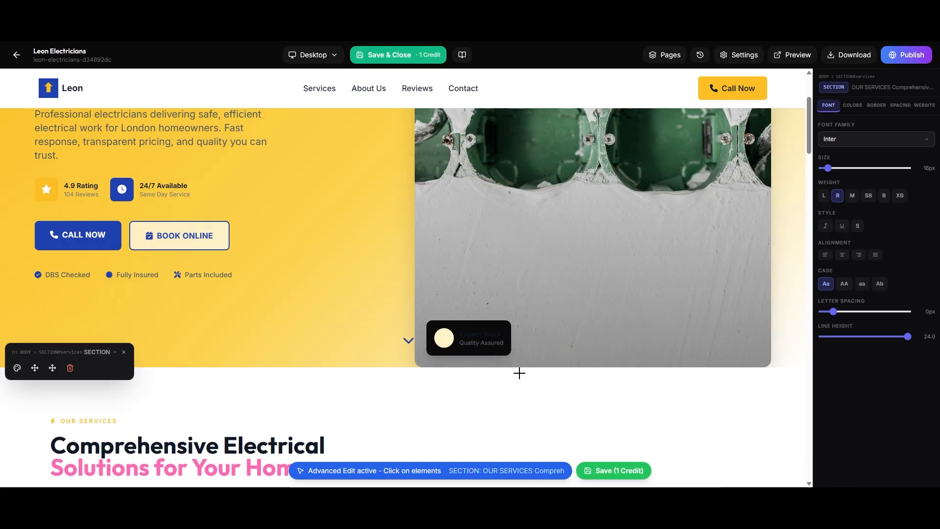
Save the badge edits, exit Advanced Edit and review the saved page from the contact section back up to the hero
{"action": "scroll", "coordinate": [403, 343], "scroll_direction": "down", "scroll_amount": 15}
{"action": "scroll", "coordinate": [391, 321], "scroll_direction": "down", "scroll_amount": 10}
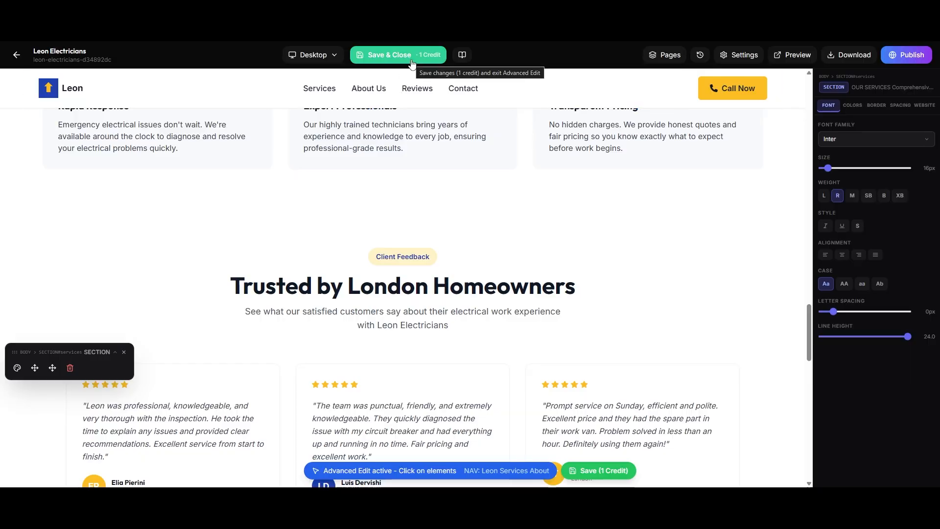
{"action": "left_click", "coordinate": [411, 60]}
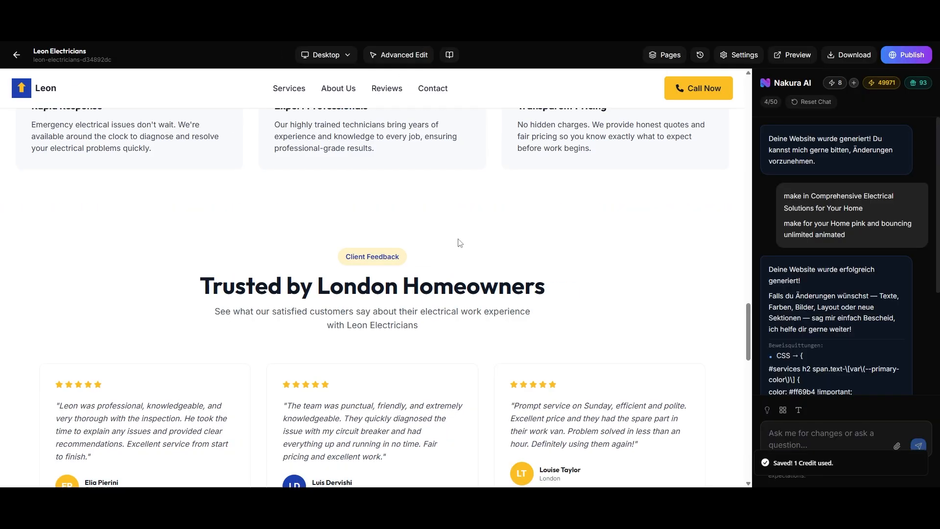
{"action": "scroll", "coordinate": [451, 237], "scroll_direction": "down", "scroll_amount": 15}
{"action": "scroll", "coordinate": [367, 236], "scroll_direction": "up", "scroll_amount": 6}
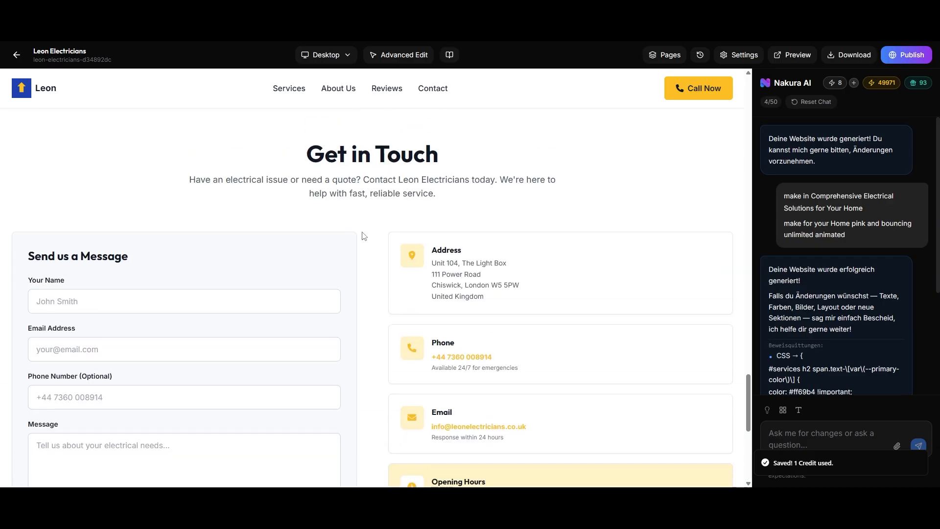
{"action": "scroll", "coordinate": [364, 237], "scroll_direction": "up", "scroll_amount": 12}
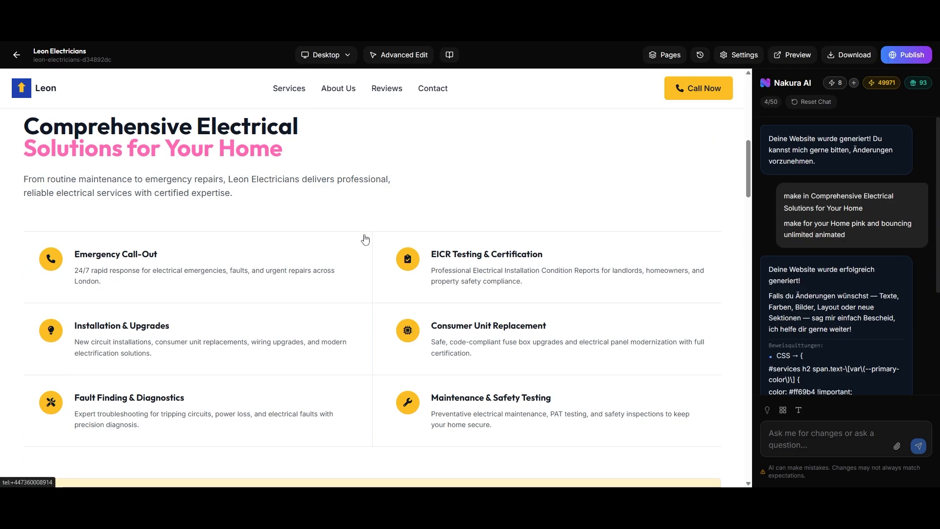
{"action": "scroll", "coordinate": [365, 239], "scroll_direction": "up", "scroll_amount": 6}
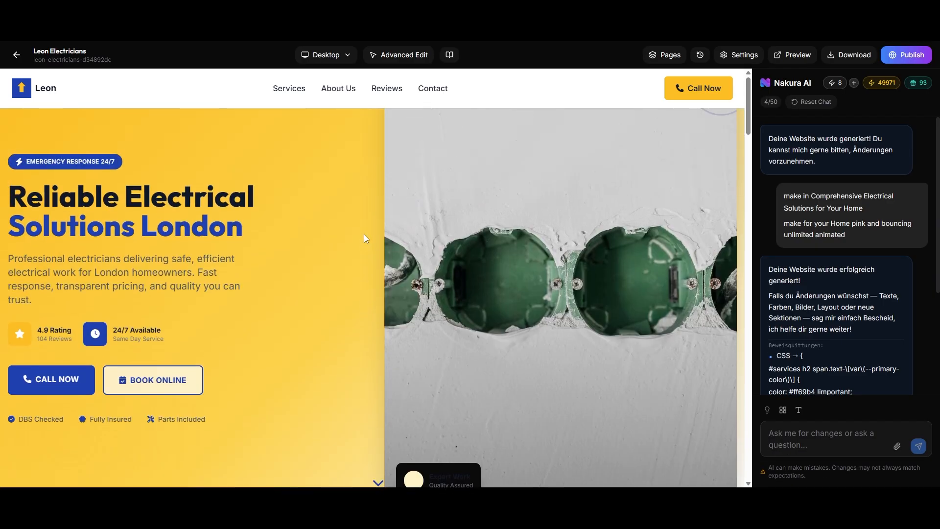